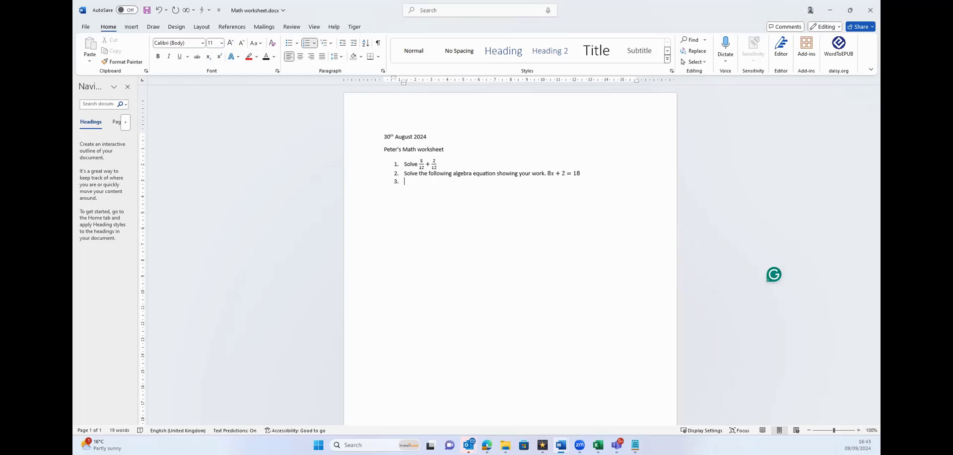
{"action": "type", "text": "8x8 8*8"}
{"action": "key", "text": "BackSpace"}
{"action": "key", "text": "BackSpace"}
{"action": "key", "text": "BackSpace"}
{"action": "key", "text": "BackSpace"}
{"action": "key", "text": "BackSpace"}
{"action": "key", "text": "BackSpace"}
{"action": "key", "text": "BackSpace"}
Write item 3 as "Calculate the following equation." followed by an equation showing the square root of 16.
{"action": "type", "text": "Calculate the following equation."}
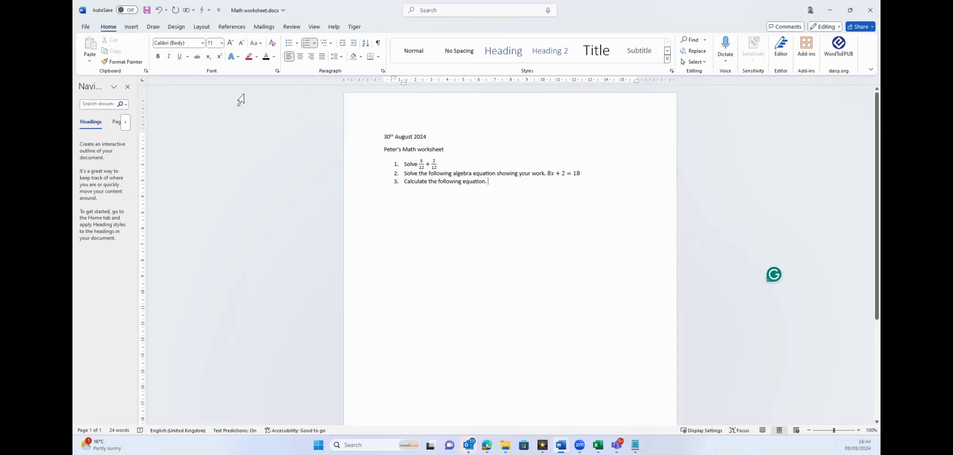
{"action": "left_click", "coordinate": [136, 29]}
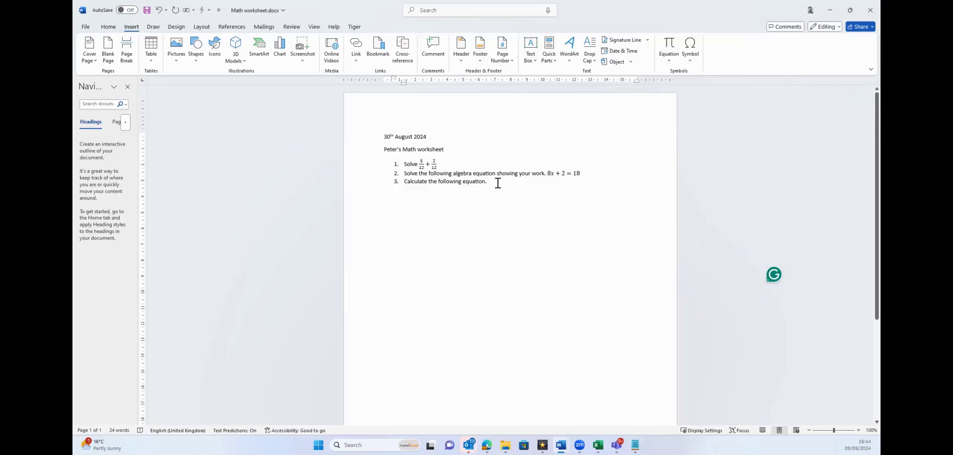
{"action": "key", "text": "alt+equal"}
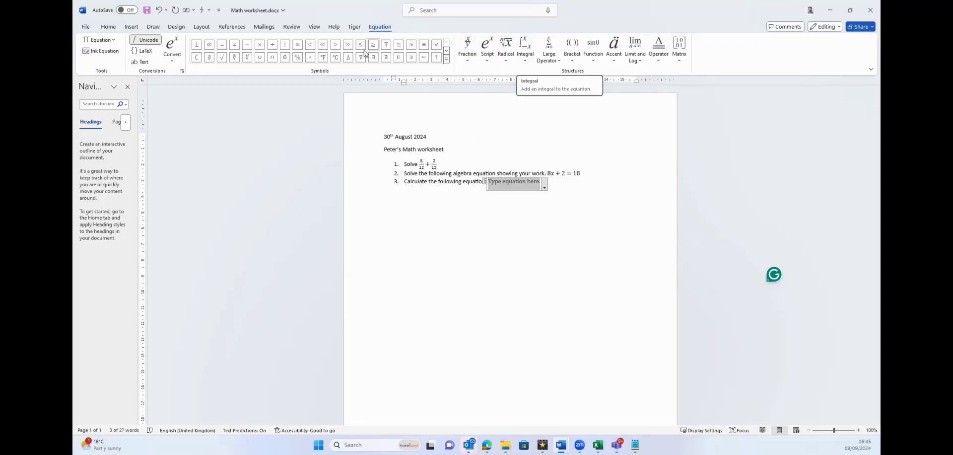
{"action": "left_click", "coordinate": [507, 54]}
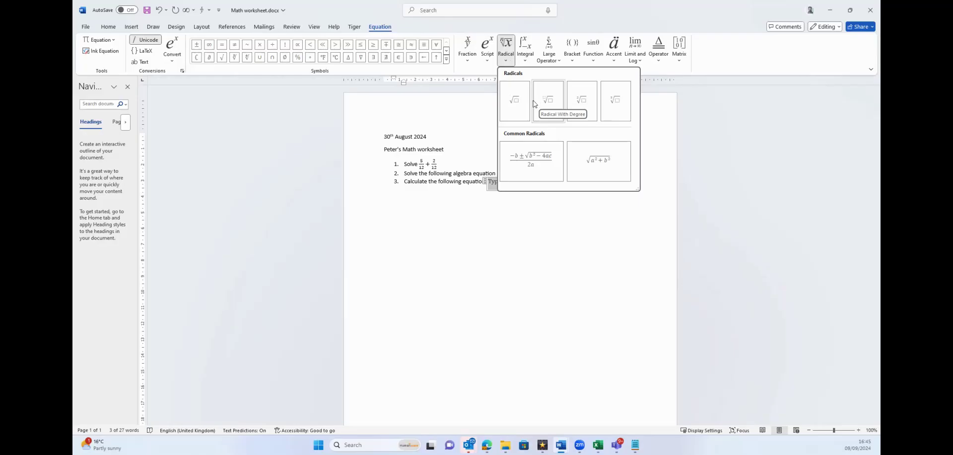
{"action": "left_click", "coordinate": [518, 102]}
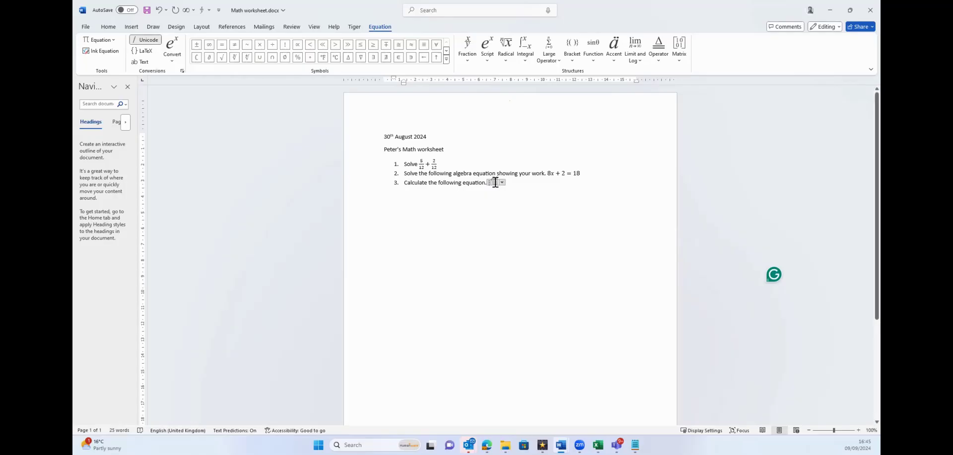
{"action": "type", "text": "1"}
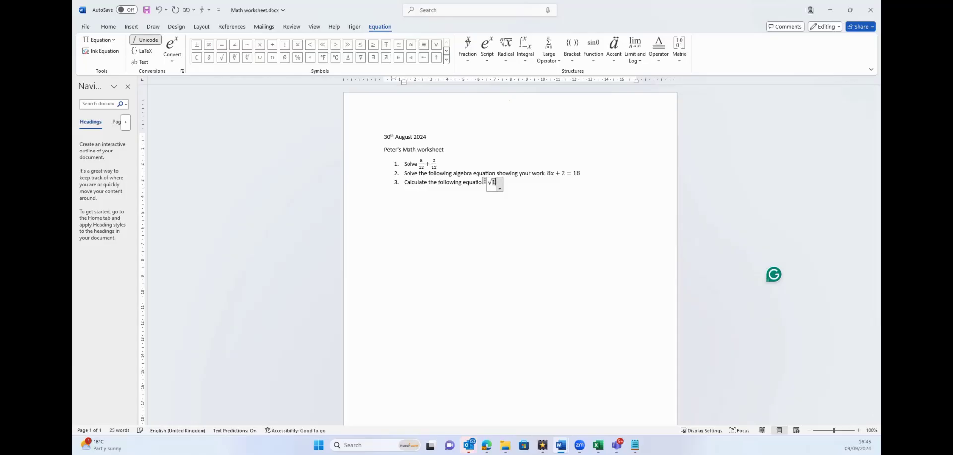
{"action": "type", "text": "6"}
{"action": "key", "text": "Right"}
{"action": "key", "text": "Right"}
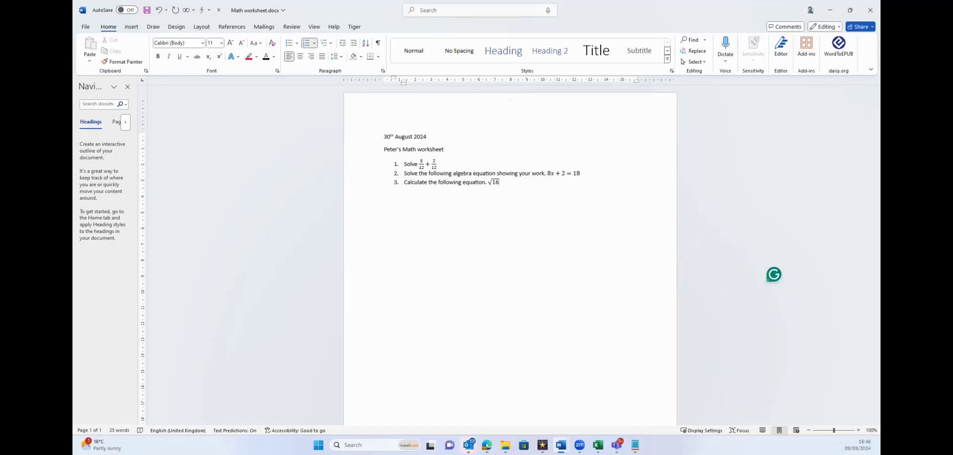
Switch to the Monarch and start opening a file in Word Processor: KeyWord.
{"action": "key", "text": "alt+Tab"}
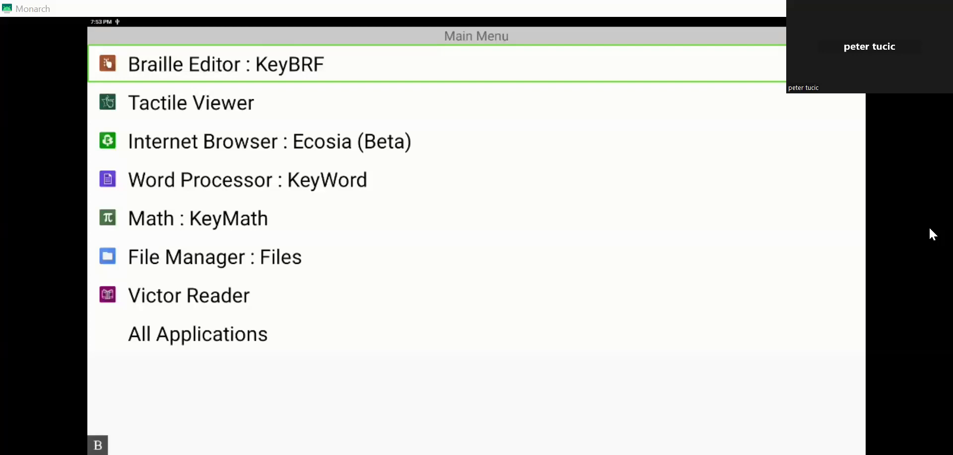
{"action": "key", "text": "w"}
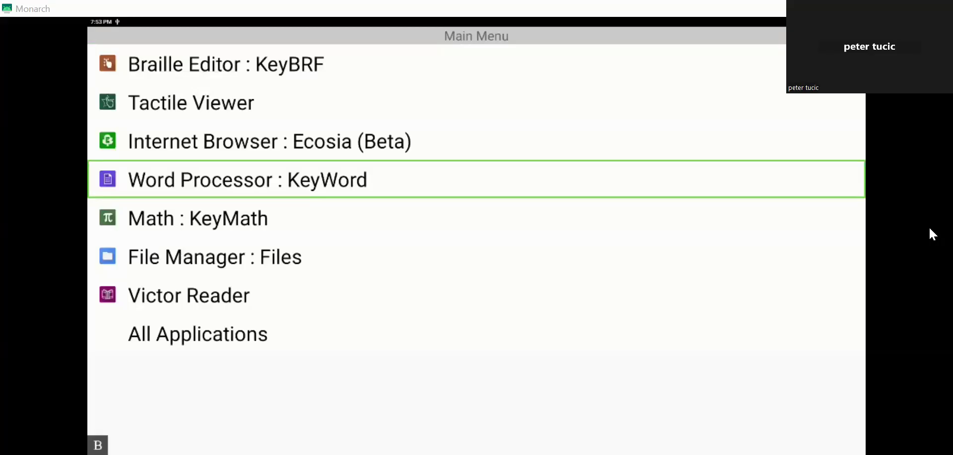
{"action": "key", "text": "Return"}
{"action": "key", "text": "o"}
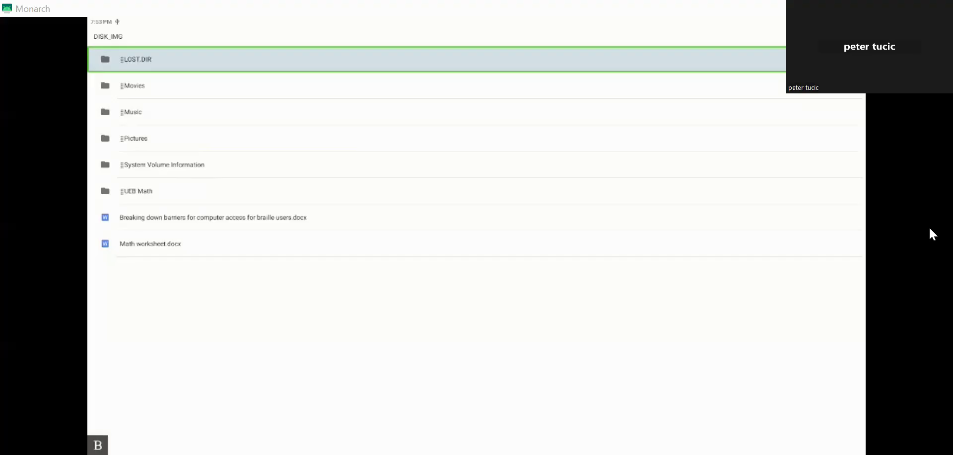
Choose the DISK_IMG drive and open Math worksheet.docx from it.
{"action": "key", "text": "Escape"}
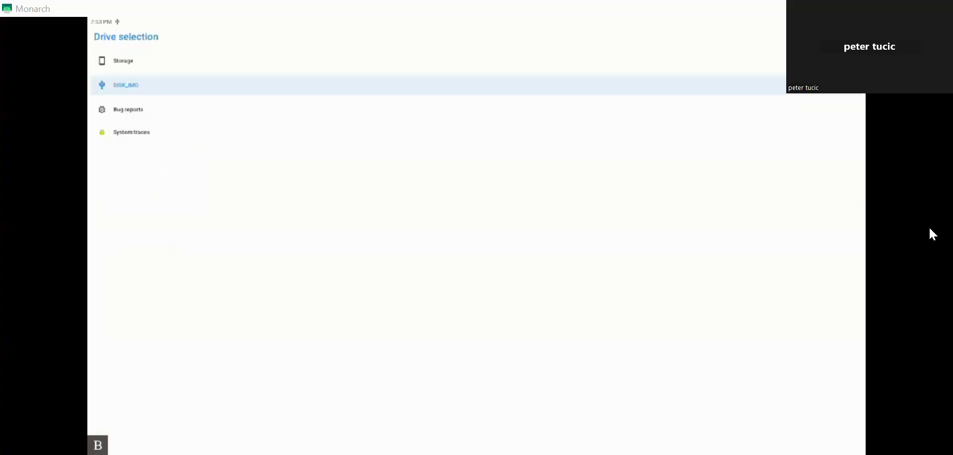
{"action": "key", "text": "Up"}
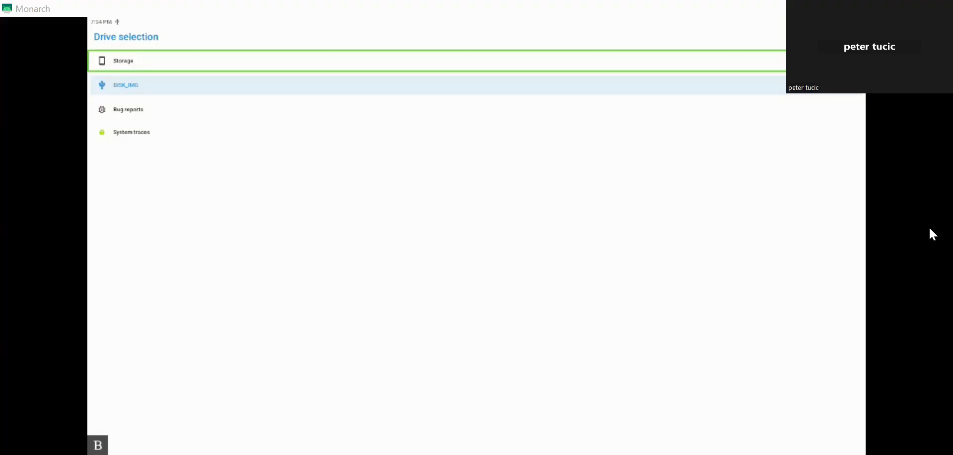
{"action": "key", "text": "Down"}
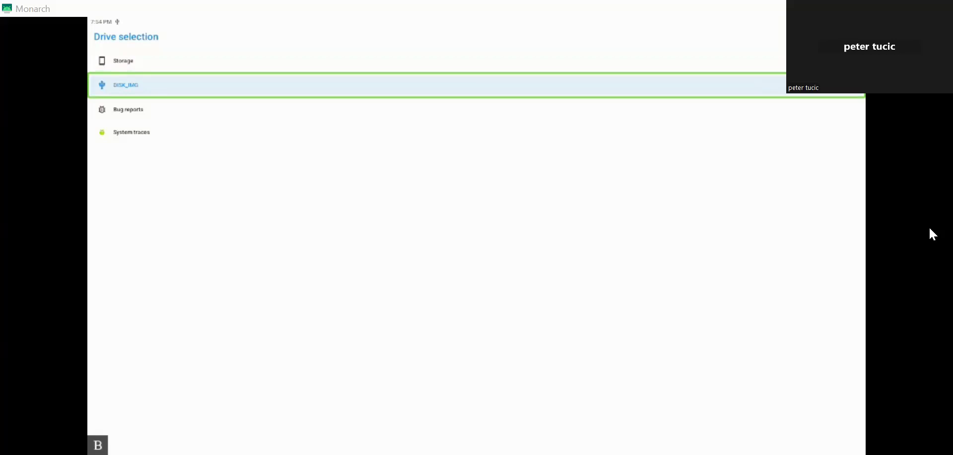
{"action": "key", "text": "Return"}
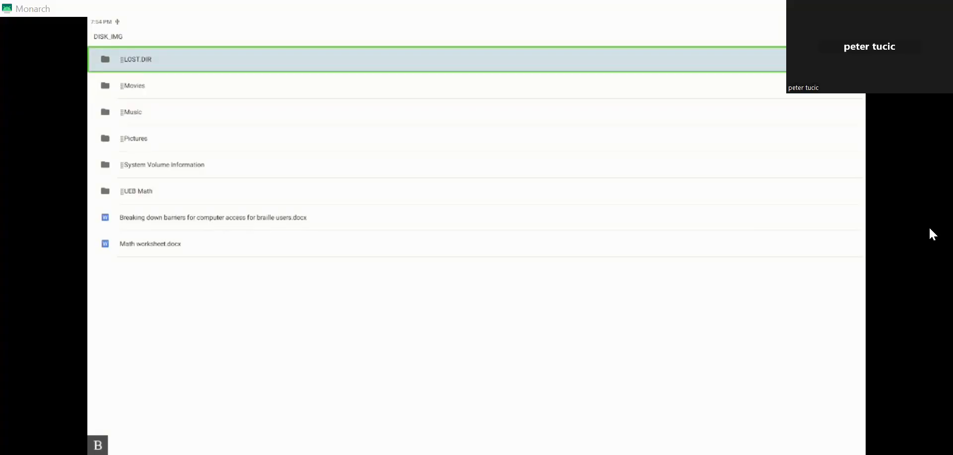
{"action": "key", "text": "End"}
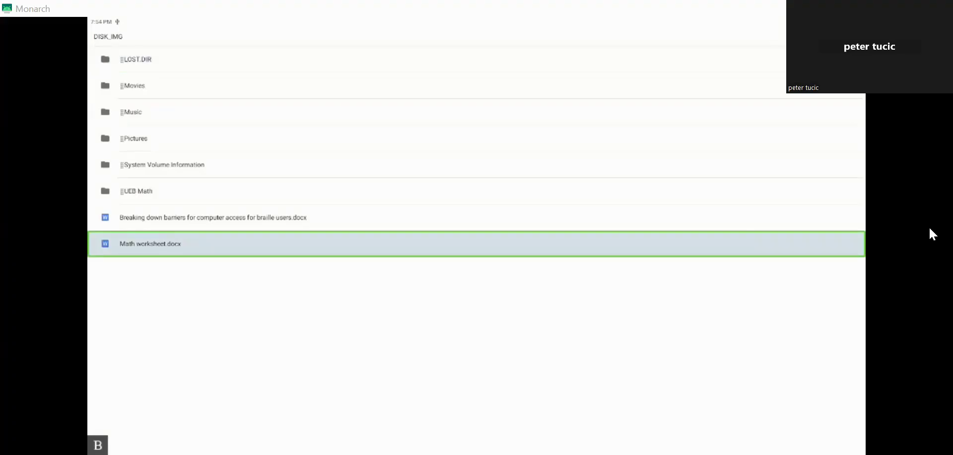
{"action": "key", "text": "Return"}
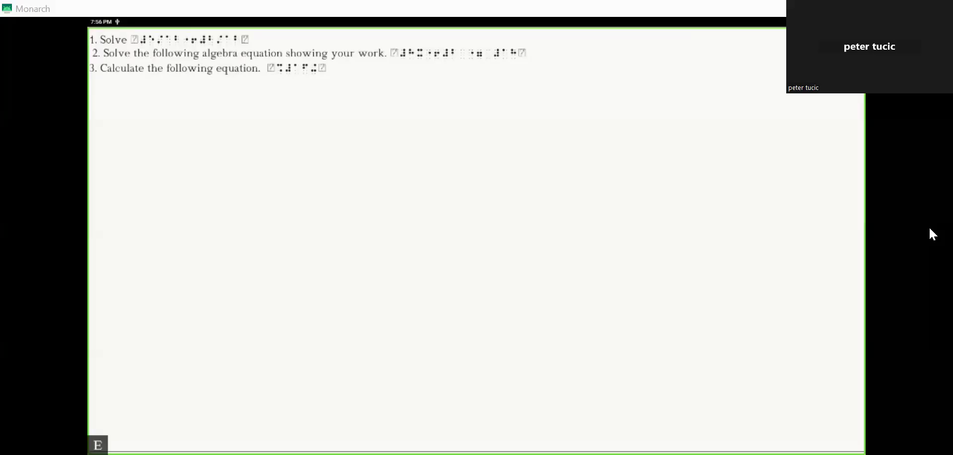
Enter the answer 7/12 in braille math after the fractions in question 1.
{"action": "key", "text": "Up"}
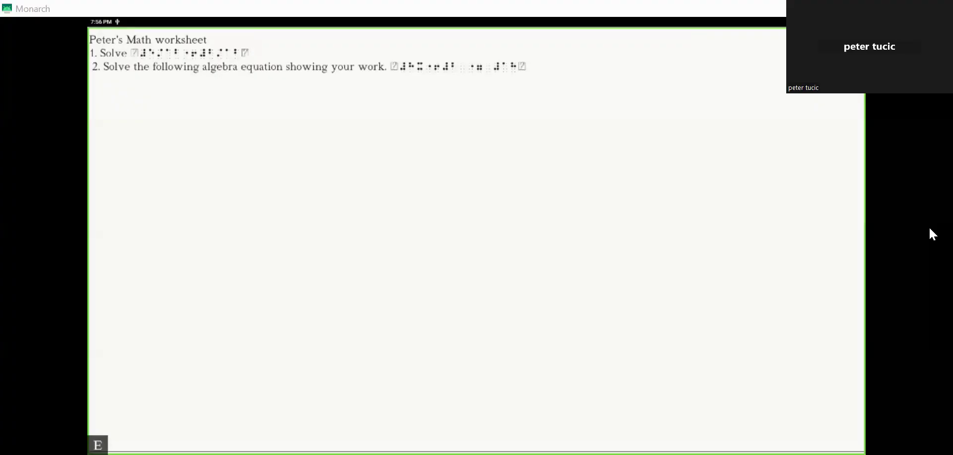
{"action": "key", "text": "ctrl+m"}
{"action": "type", "text": "⠼⠙⠢⠈⠆"}
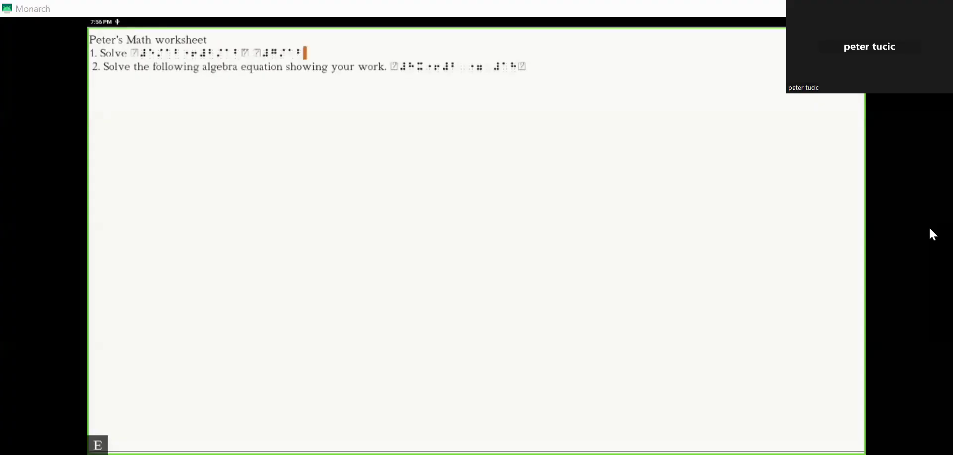
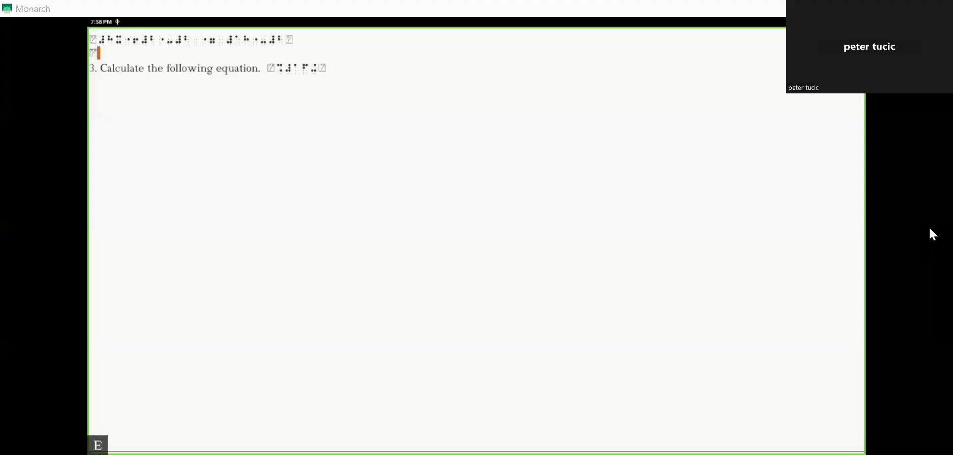
Continue the question 2 working in braille math with the lines 8x = 16, 8x ÷ 8 = 16 ÷ 8 and x = 3.
{"action": "type", "text": "⠼⠓⠛ ⠐⠖ ⠼⠁⠋"}
{"action": "key", "text": "Return"}
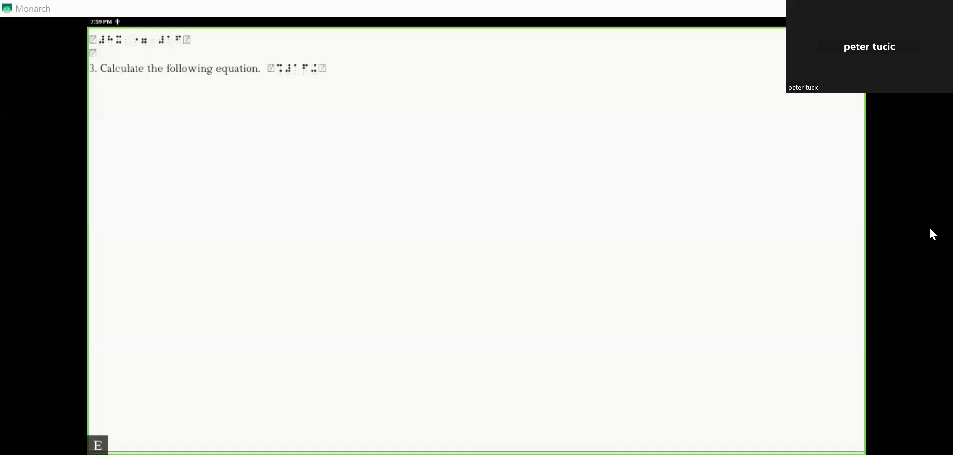
{"action": "type", "text": "⠼⠓⠭⠐⠌⠼⠓ ⠐⠶ ⠼⠁⠋"}
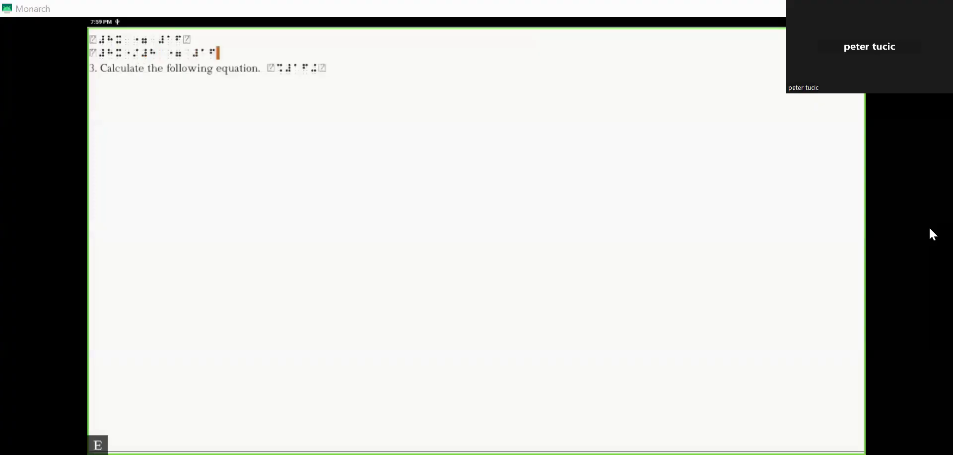
{"action": "type", "text": "⠂⠔⠙⠓"}
{"action": "key", "text": "Return"}
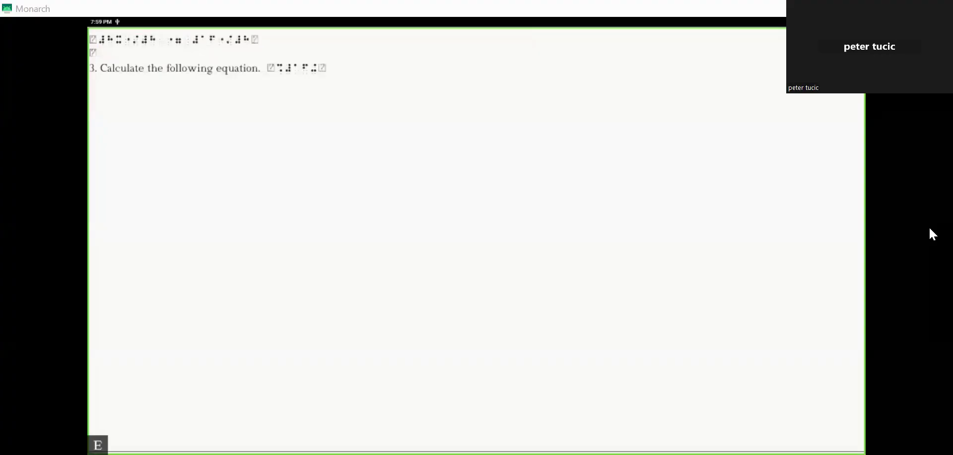
{"action": "type", "text": "⠰⠭ ⠐⠭ ⠨⠅"}
{"action": "key", "text": "Return"}
Enter the check line 8 × 3 + 2 = 18 under question 2 and finish the braille math entry.
{"action": "type", "text": "⠼"}
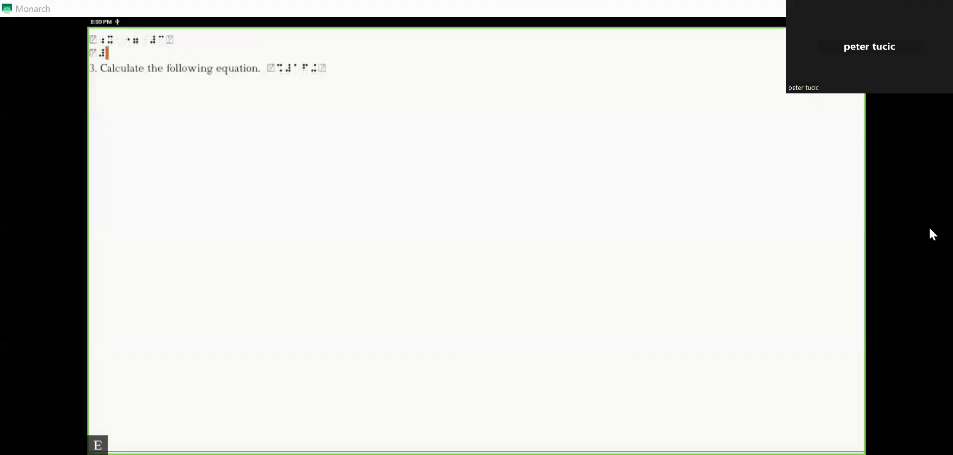
{"action": "type", "text": "⠓⠐"}
{"action": "type", "text": "⠴"}
{"action": "type", "text": "⠼⠉"}
{"action": "type", "text": "⠐⠖⠼"}
{"action": "type", "text": "⠃ ⠐"}
{"action": "type", "text": "⠖ ⠼⠁⠐"}
{"action": "type", "text": "⠓"}
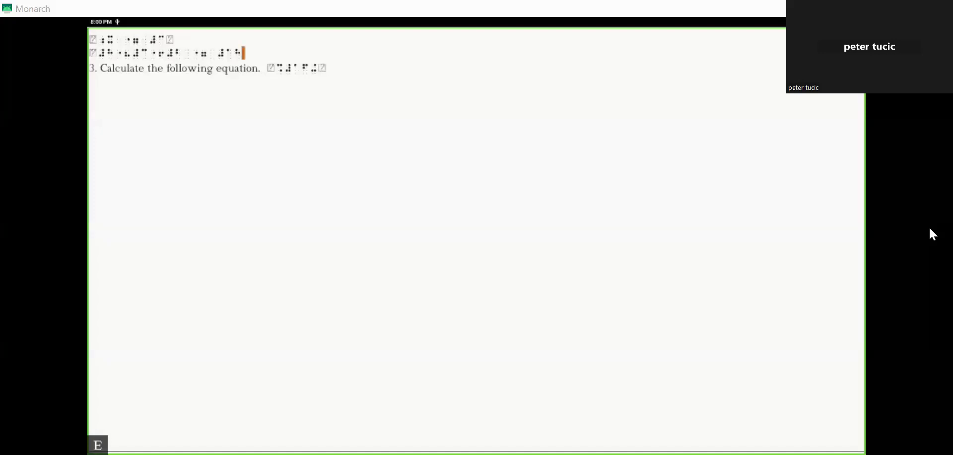
{"action": "key", "text": "ctrl+m"}
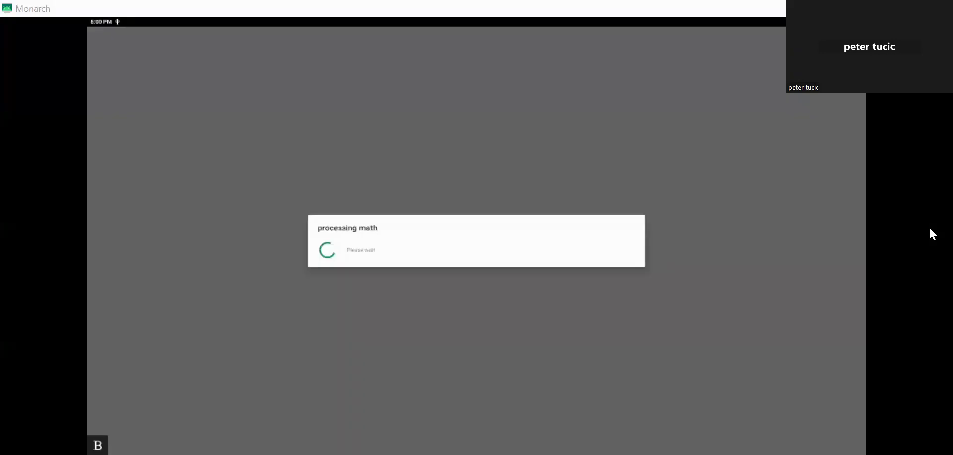
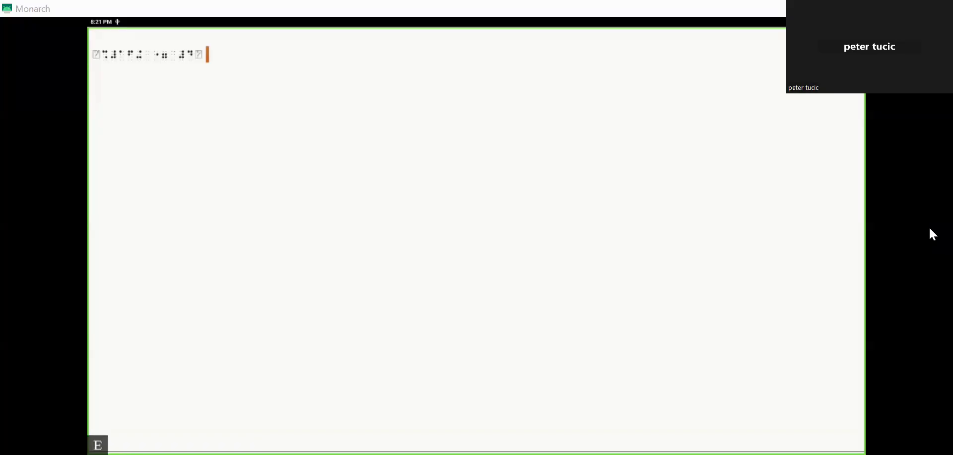
In Word, end the worksheet with "TN: Great job [student's name]. There are few things I would you to check. Please ensure you type Answer before your calculations.".
{"action": "key", "text": "Return"}
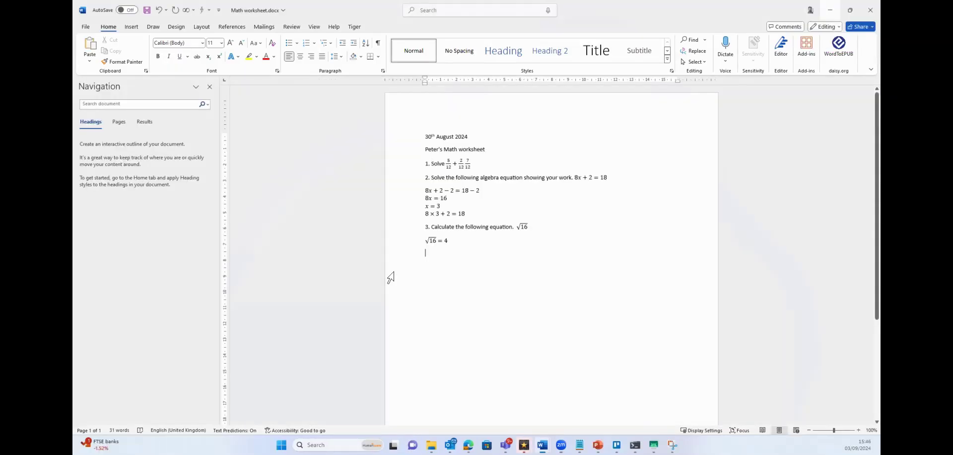
{"action": "left_click", "coordinate": [436, 254]}
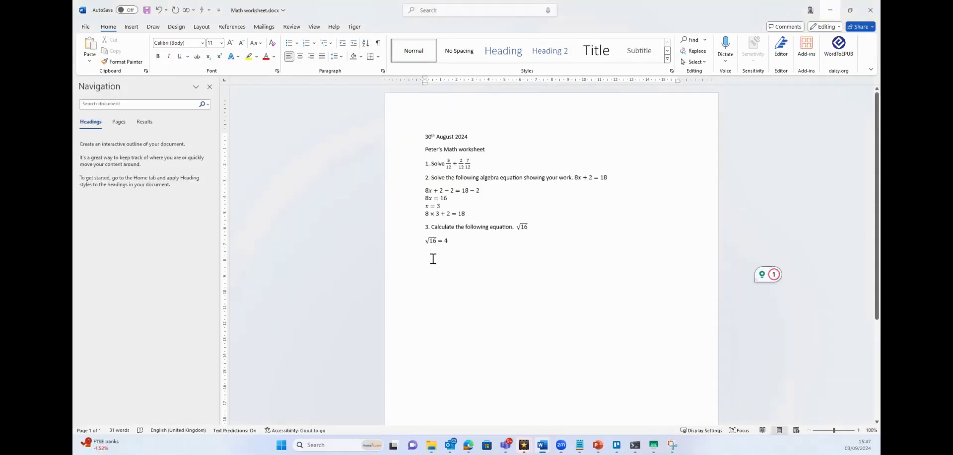
{"action": "type", "text": "Th"}
{"action": "type", "text": ":"}
{"action": "type", "text": "Great job Peter. There are few things I would you to check. Please ensure you type Answer before your calculations."}
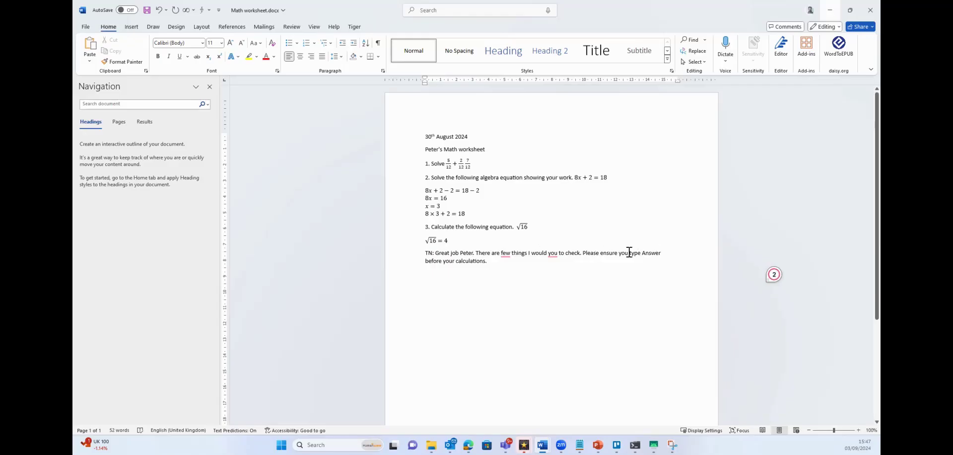
Insert "the word" before "Answer" and append "Also Q2, please can you review your X value, as the calculation is incorrect." to the note.
{"action": "left_click", "coordinate": [643, 251]}
{"action": "type", "text": "the word"}
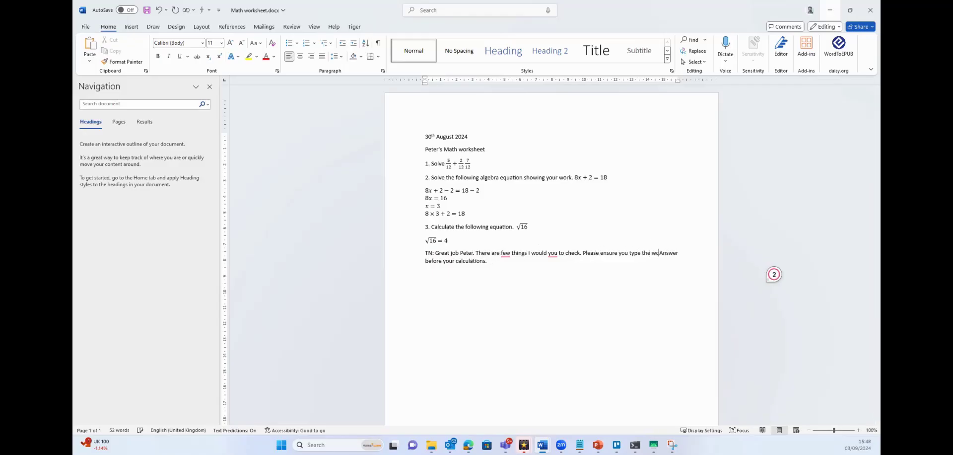
{"action": "left_click", "coordinate": [519, 261]}
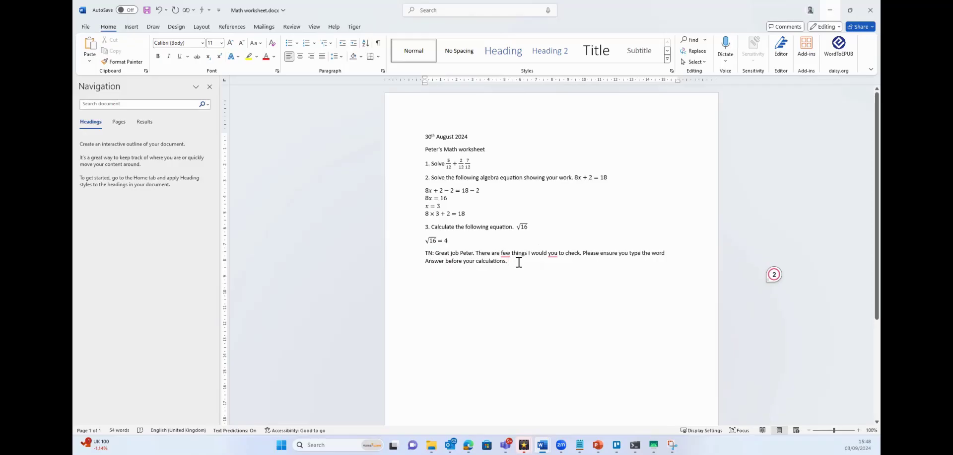
{"action": "type", "text": "Also Q2, please can you review your "}
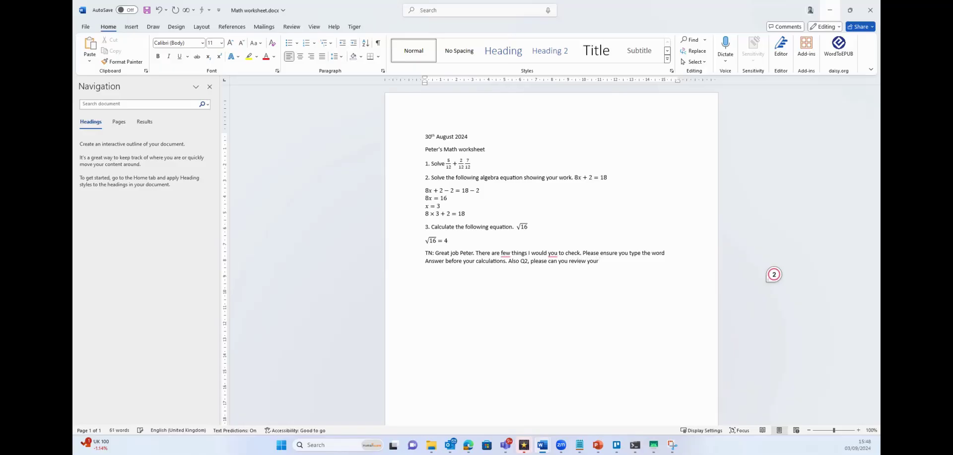
{"action": "type", "text": "X value, "}
{"action": "type", "text": "as the cal"}
{"action": "type", "text": "culation "}
{"action": "type", "text": "is inco"}
{"action": "type", "text": "rrect."}
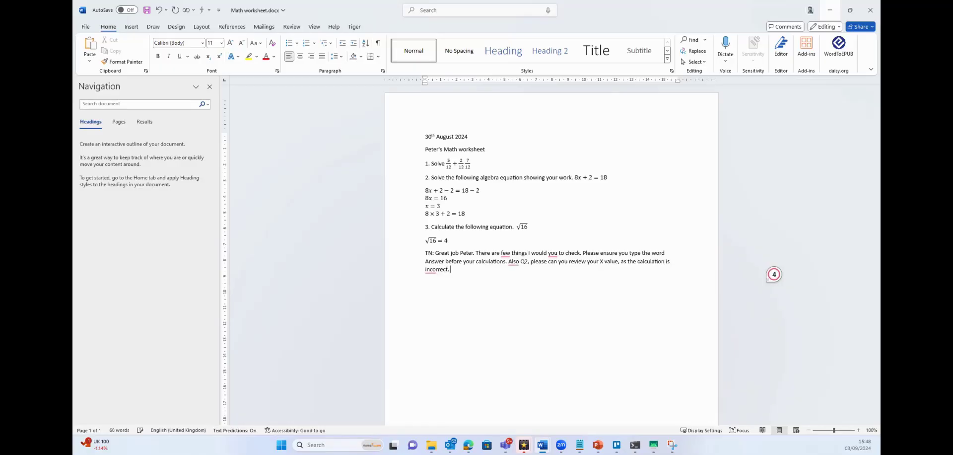
Add a new paragraph below the note reading "Q3, all correct, well done.".
{"action": "key", "text": "Return"}
{"action": "type", "text": "Q3, all correct, "}
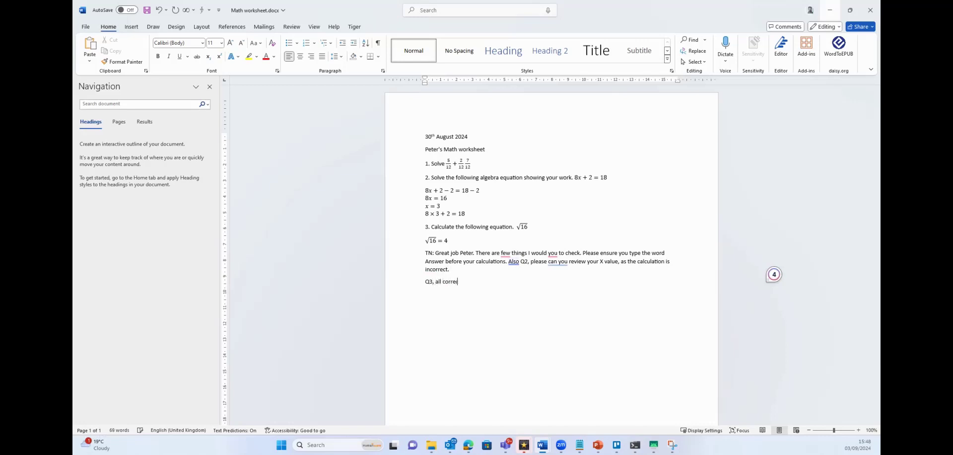
{"action": "type", "text": "well done."}
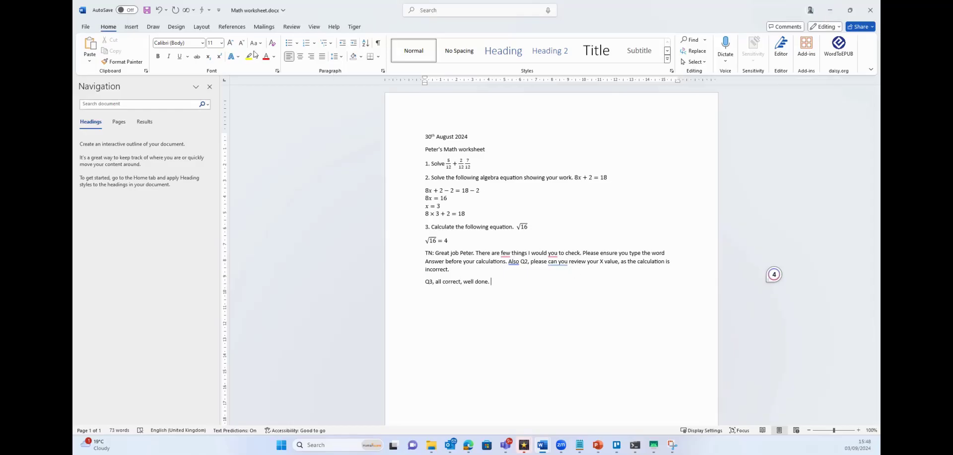
Save the worksheet in Word, switch to the Monarch and open Math worksheet.docx in the KeyWord word processor.
{"action": "key", "text": "ctrl+s"}
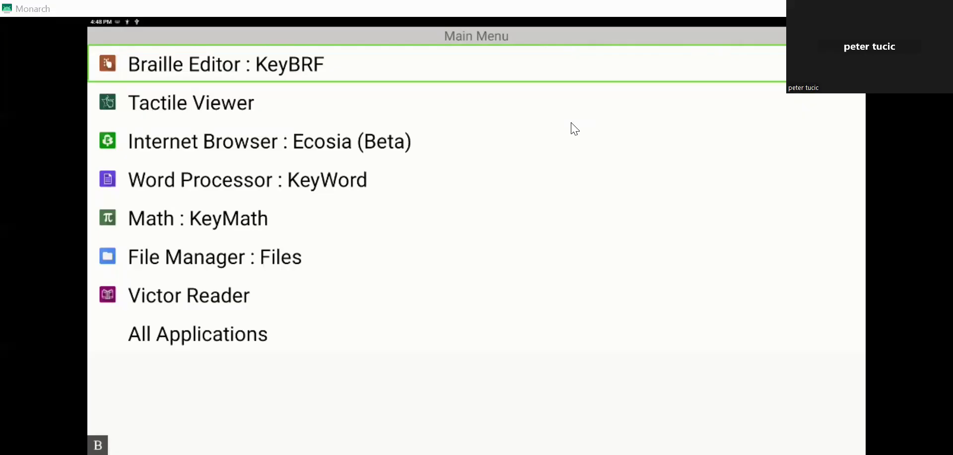
{"action": "key", "text": "w"}
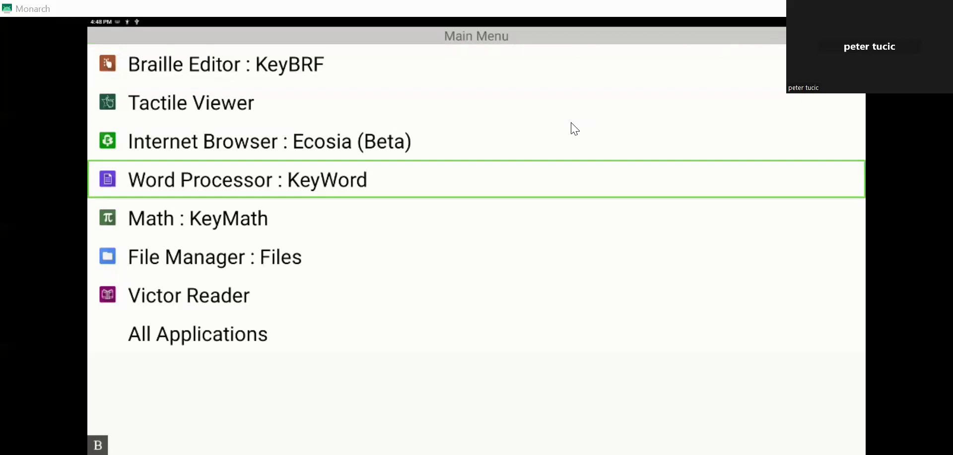
{"action": "key", "text": "Return"}
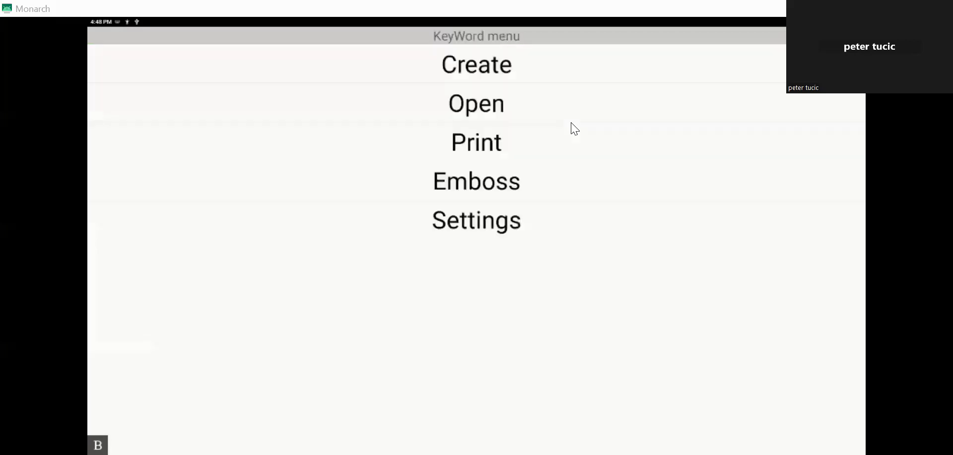
{"action": "key", "text": "o"}
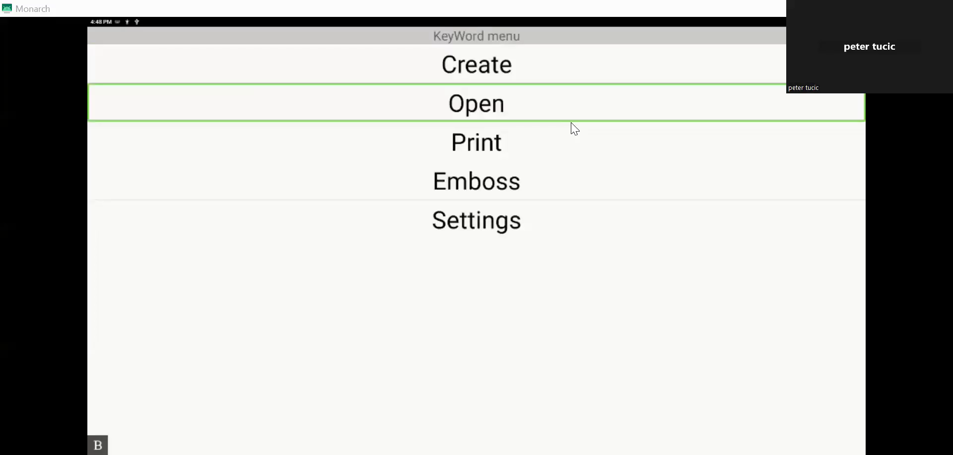
{"action": "key", "text": "Return"}
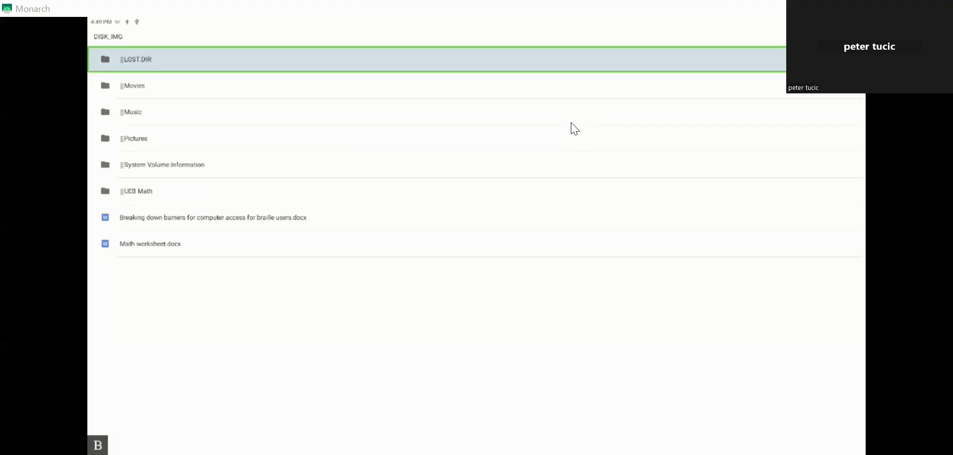
{"action": "key", "text": "End"}
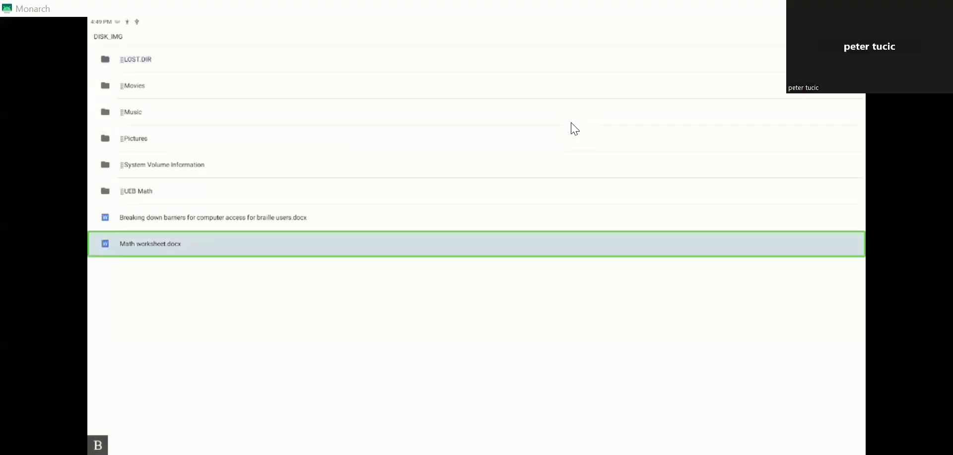
{"action": "key", "text": "Return"}
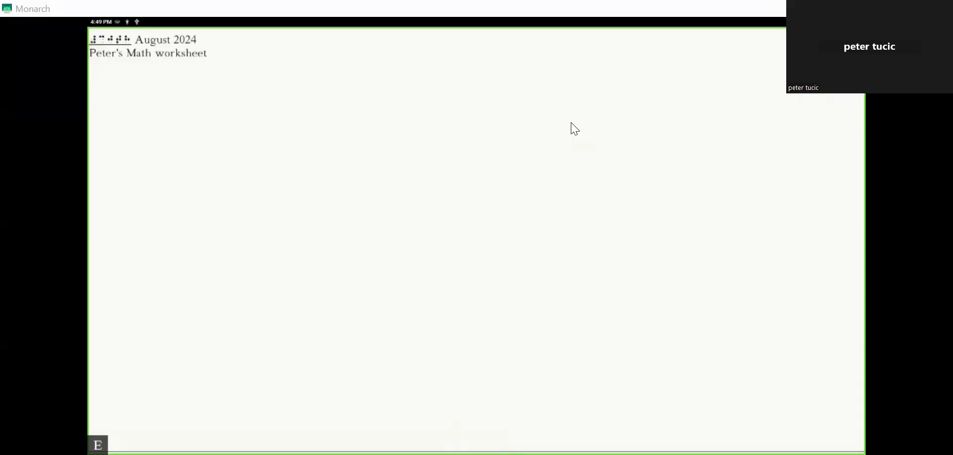
Search the opened worksheet for the teacher's note.
{"action": "key", "text": "ctrl+f"}
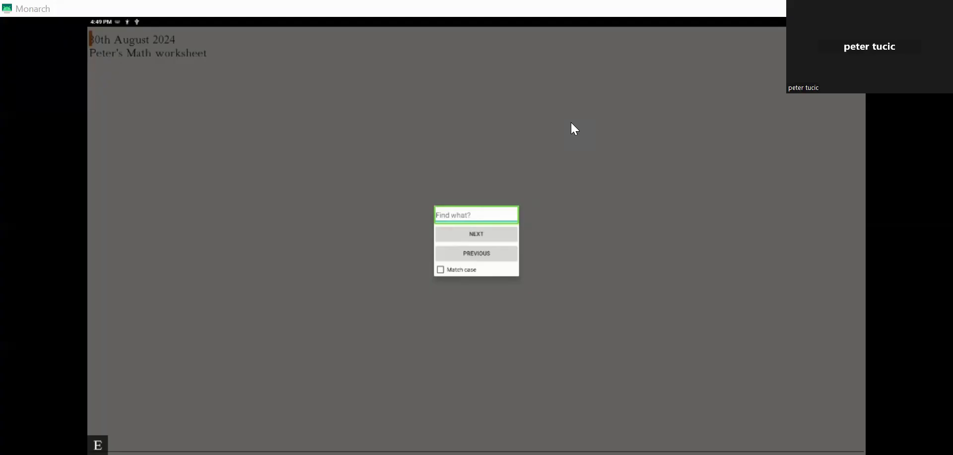
{"action": "type", "text": "⠆⠜⠝"}
{"action": "key", "text": "Return"}
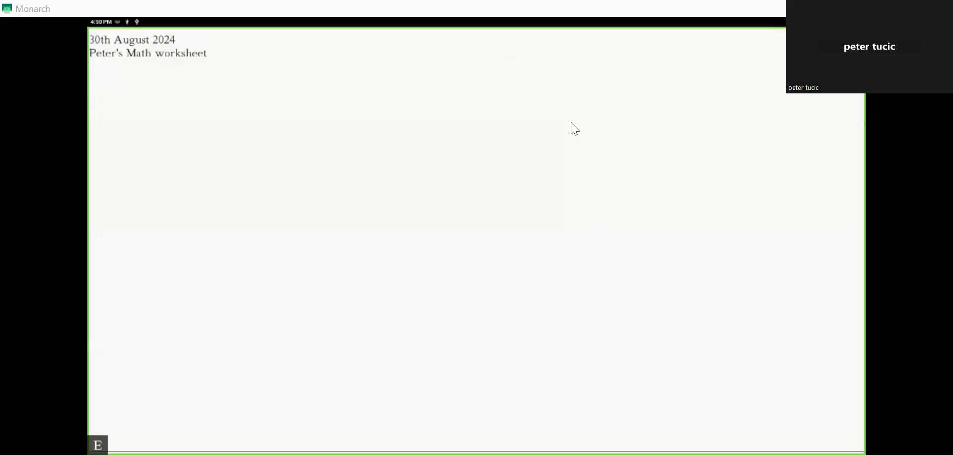
Move question 1's answer of 7/12 onto its own line and put "Answer:" in front of it.
{"action": "key", "text": "Down"}
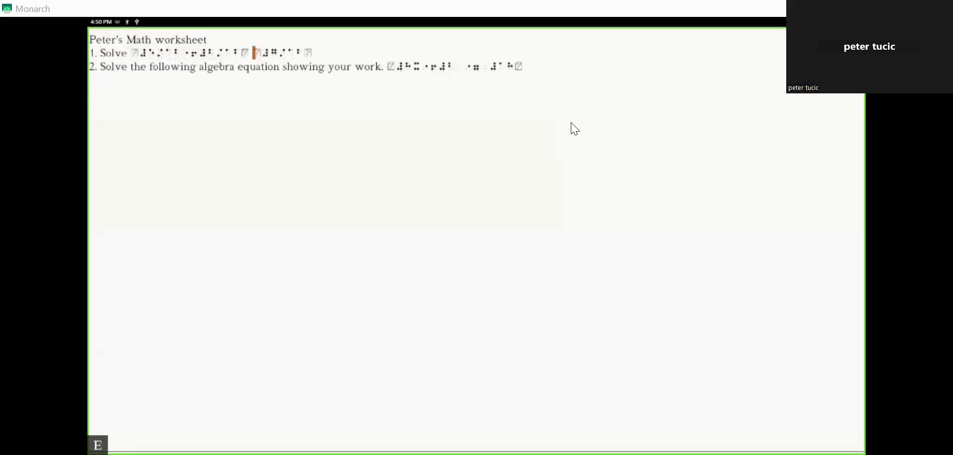
{"action": "key", "text": "Return"}
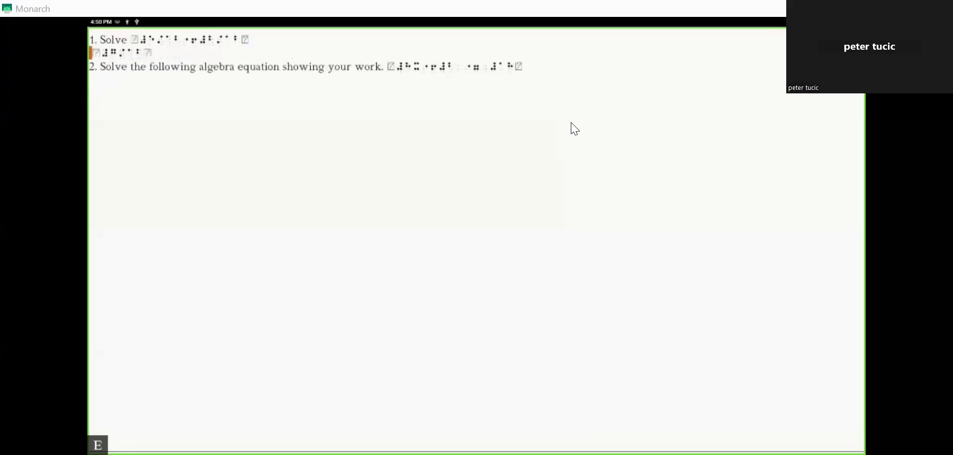
{"action": "type", "text": "Answer:"}
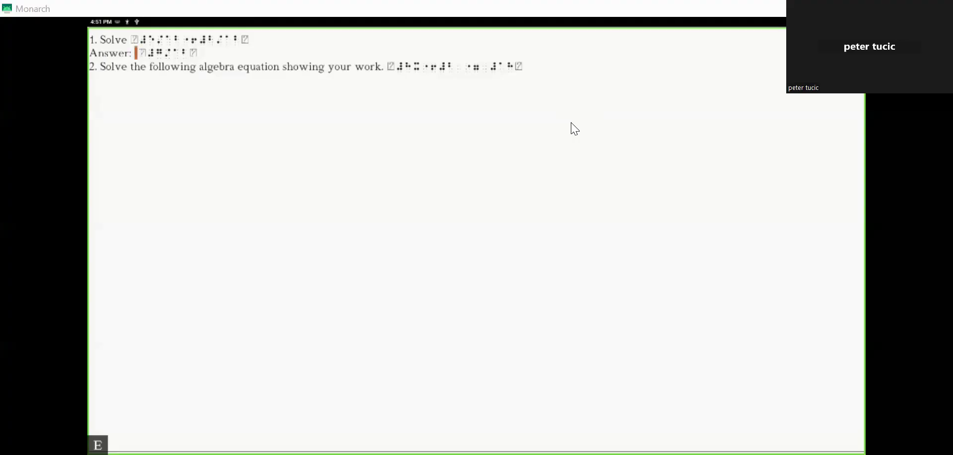
Correct the x value in question 2's working so the line reads x = 2.
{"action": "key", "text": "Page_Down"}
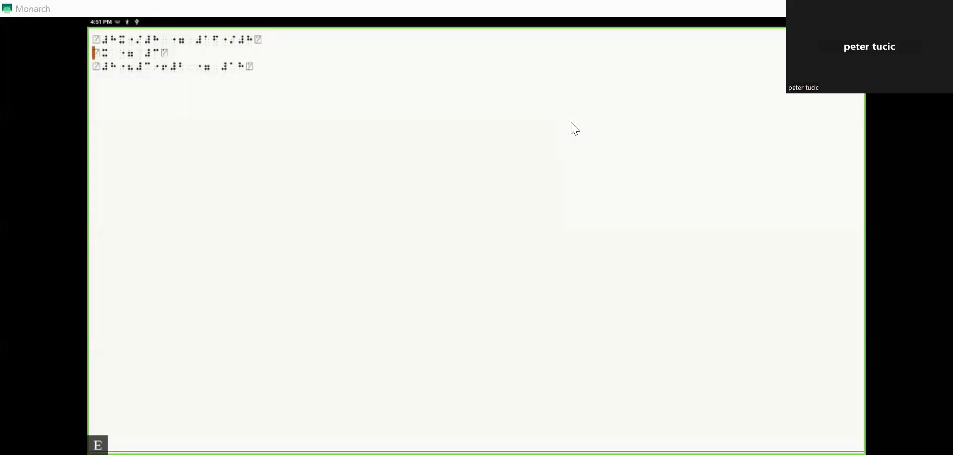
{"action": "key", "text": "End"}
{"action": "type", "text": "⠃"}
{"action": "key", "text": "Left"}
{"action": "key", "text": "Left"}
{"action": "key", "text": "Left"}
{"action": "key", "text": "Left"}
{"action": "key", "text": "Left"}
{"action": "key", "text": "Left"}
{"action": "key", "text": "Left"}
{"action": "type", "text": "⠰"}
{"action": "key", "text": "End"}
{"action": "key", "text": "Return"}
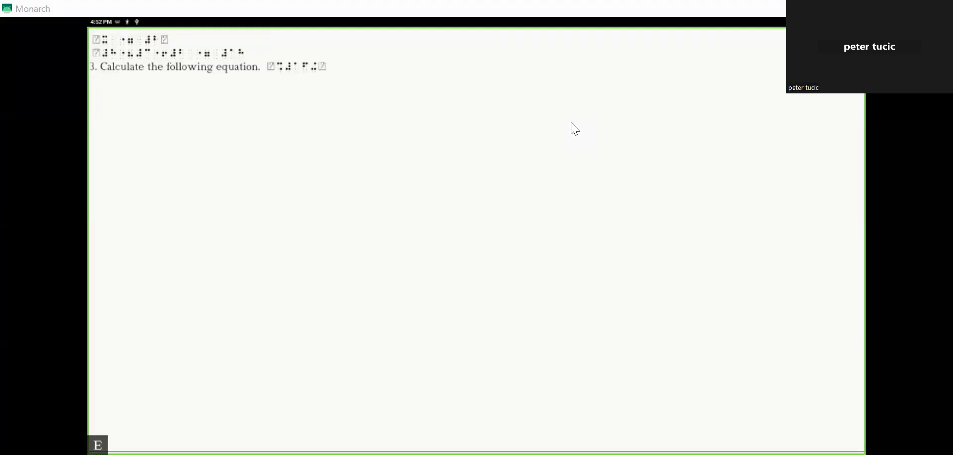
Replace the 3 in question 2's check line so it reads 8 × 2 + 2 = 18.
{"action": "key", "text": "Left"}
{"action": "key", "text": "Left"}
{"action": "key", "text": "Left"}
{"action": "key", "text": "Left"}
{"action": "key", "text": "Left"}
{"action": "key", "text": "Left"}
{"action": "key", "text": "Left"}
{"action": "key", "text": "Left"}
{"action": "key", "text": "BackSpace"}
{"action": "type", "text": "⠃"}
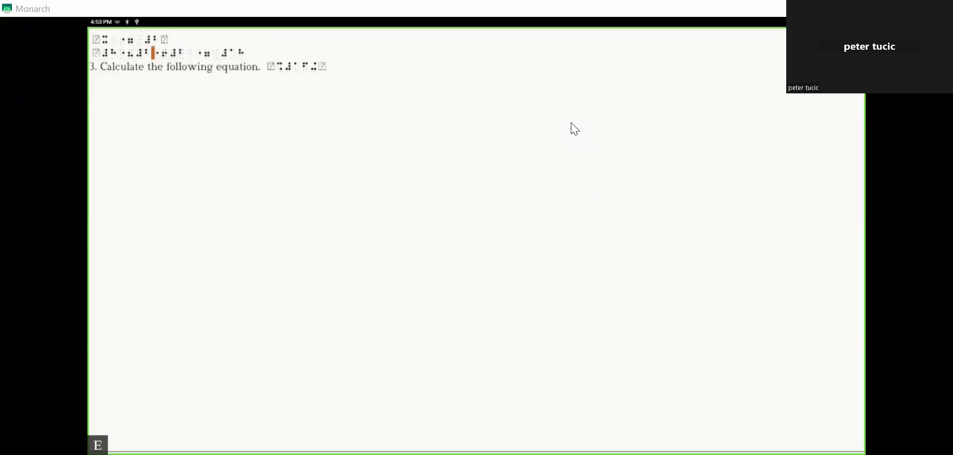